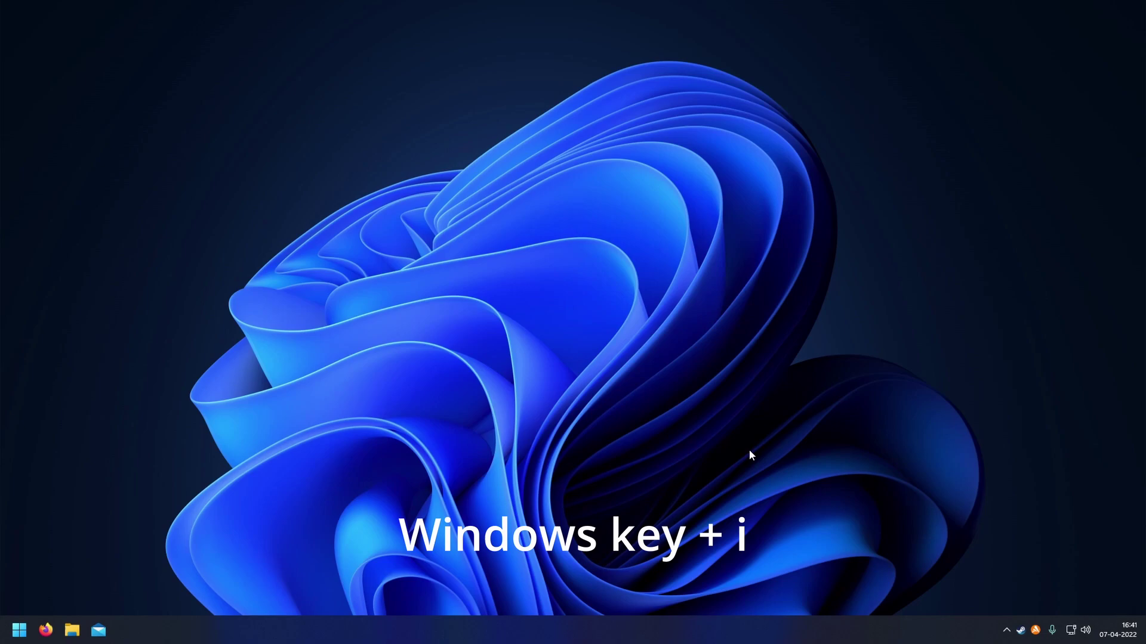
Go to the Time & language › Language & region page in Settings.
key(super+i)
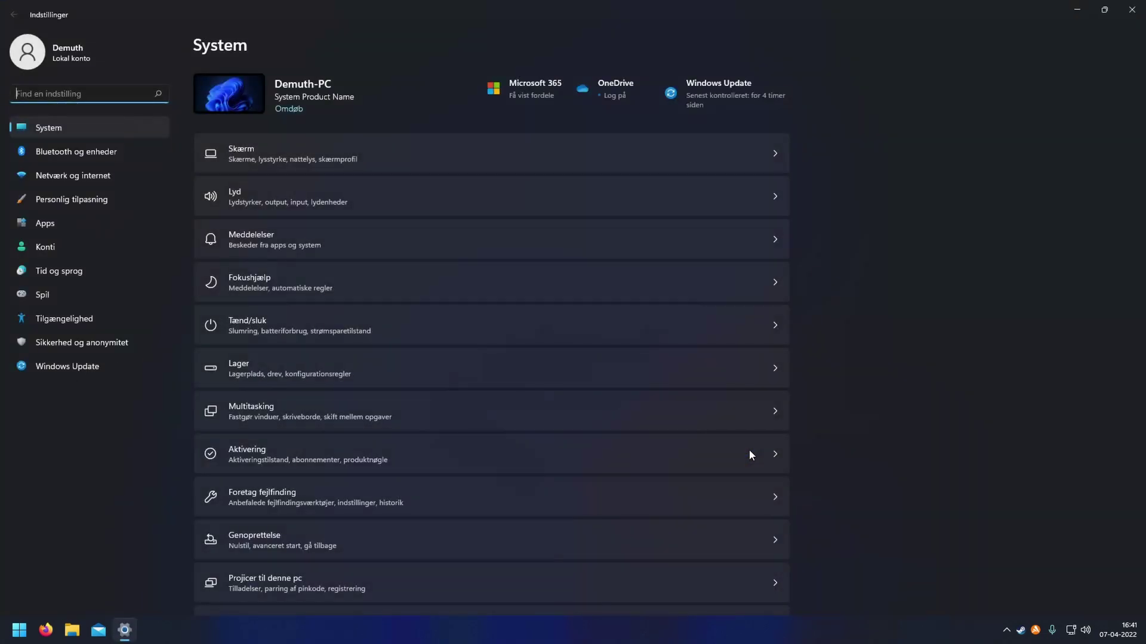
click(79, 268)
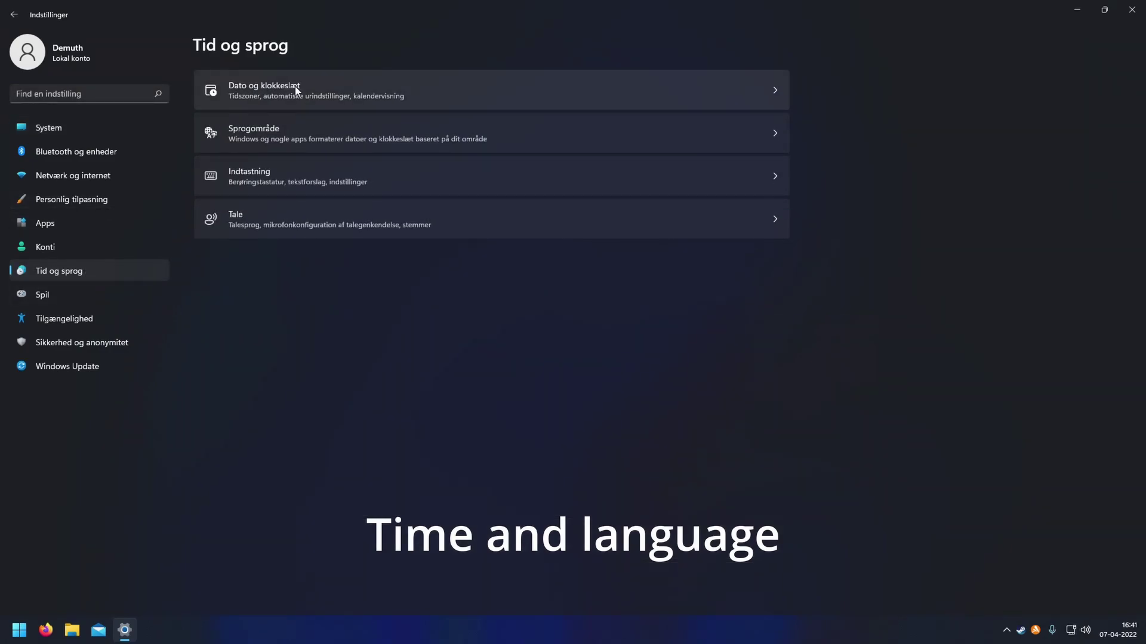
click(249, 138)
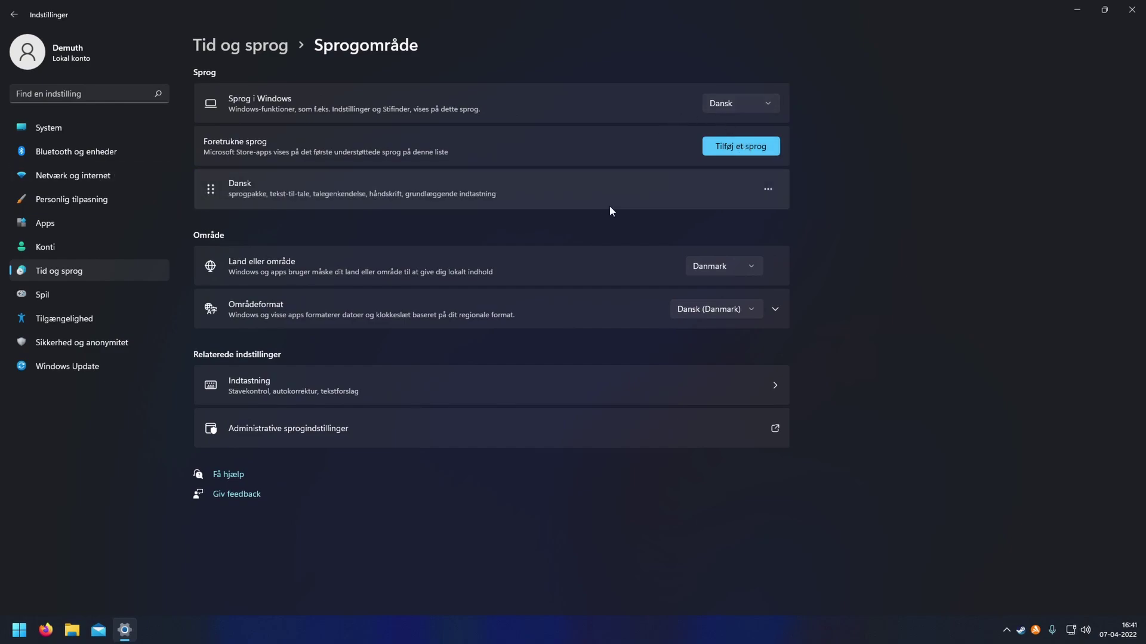
Peek at the Add a language picker, cancel it, and show the Danish language options.
click(733, 148)
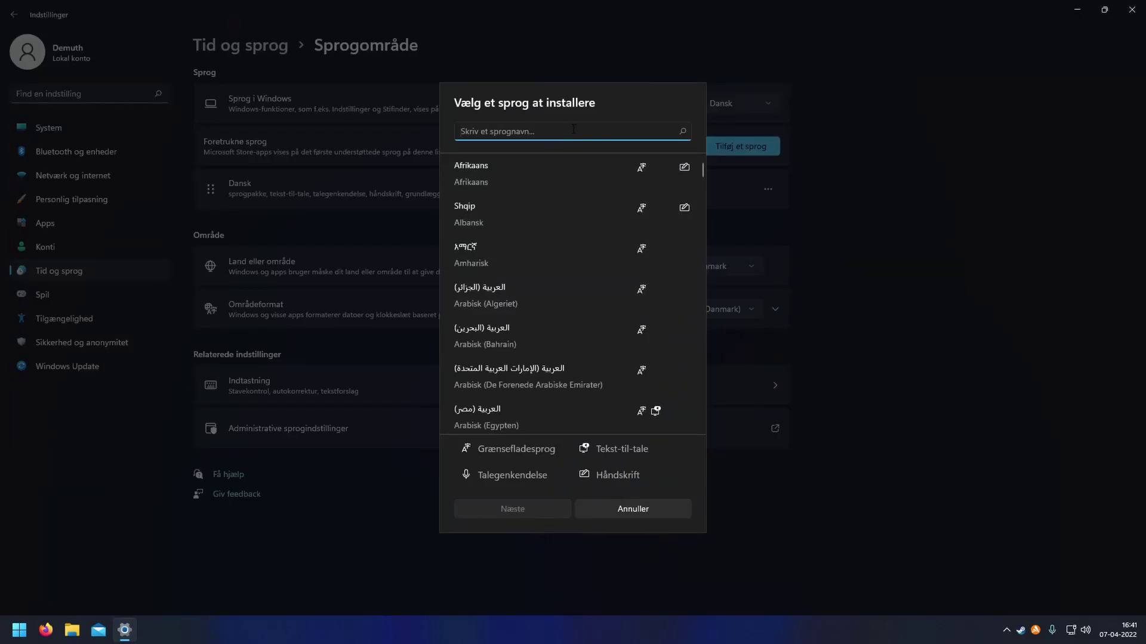
text(eng)
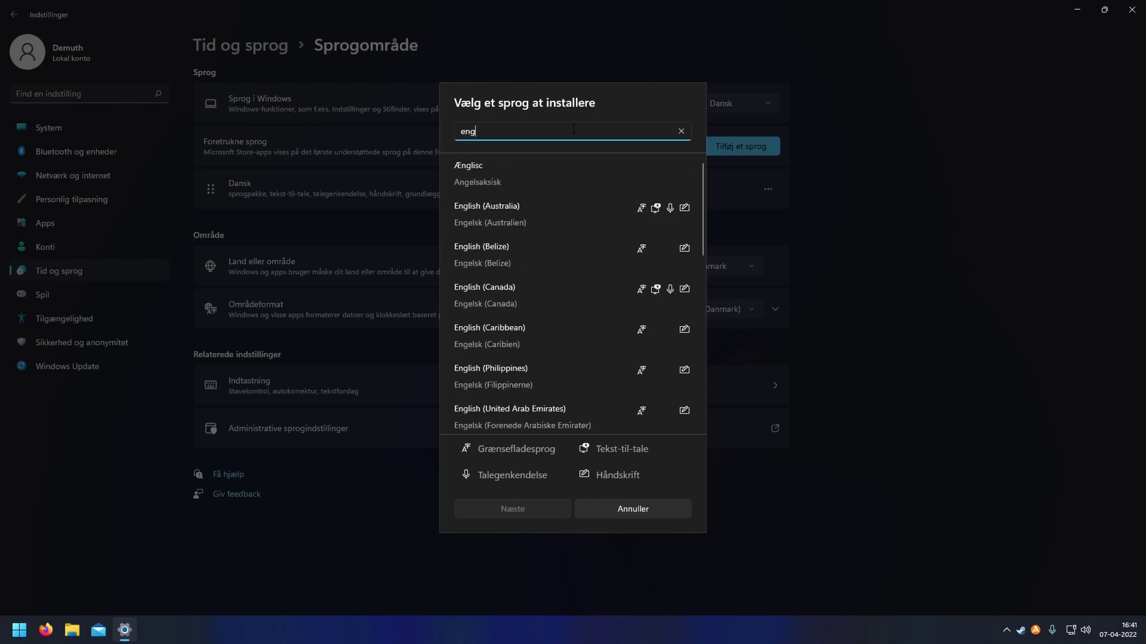
click(678, 508)
click(768, 190)
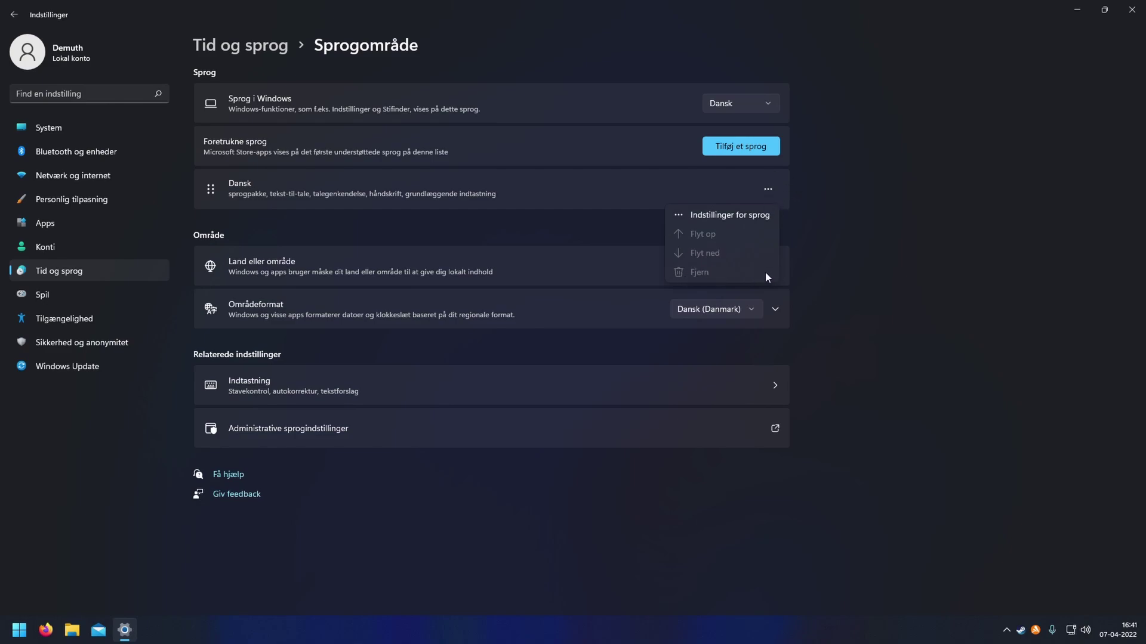
click(893, 186)
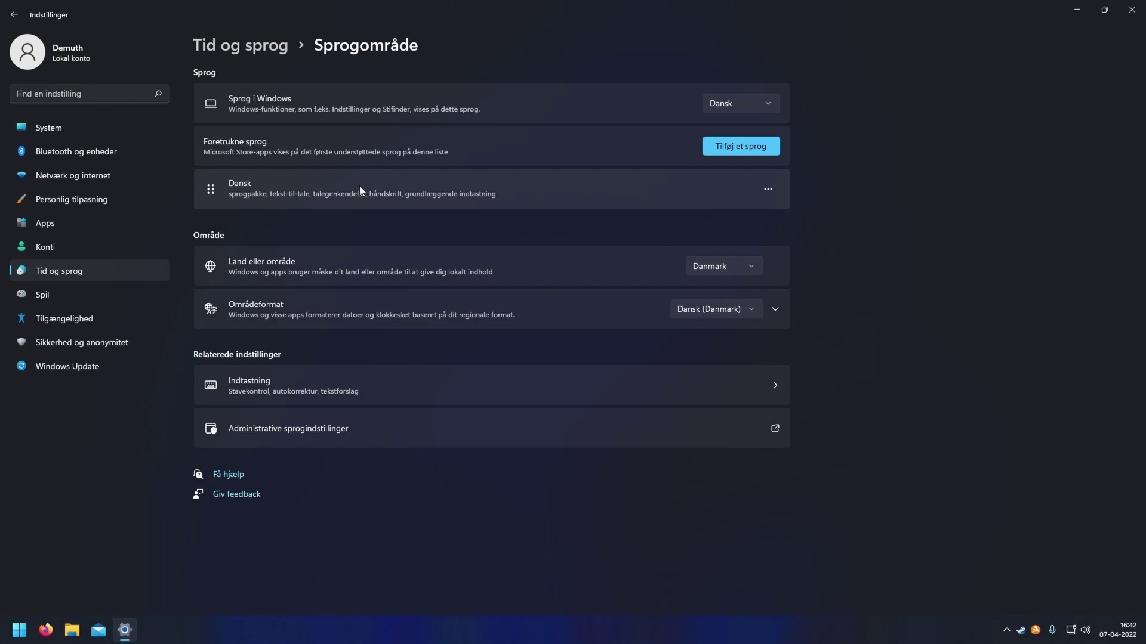
Install English (United States) with language pack, text-to-speech, speech recognition and handwriting.
click(774, 143)
text(e)
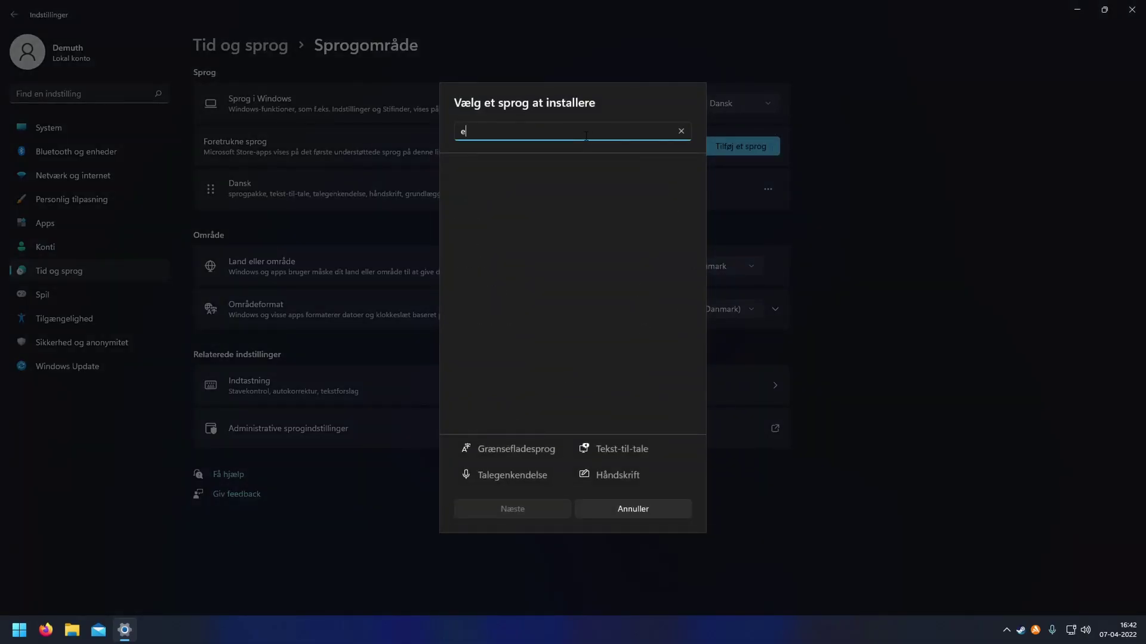
text(ng)
scroll(610, 271, down, 3)
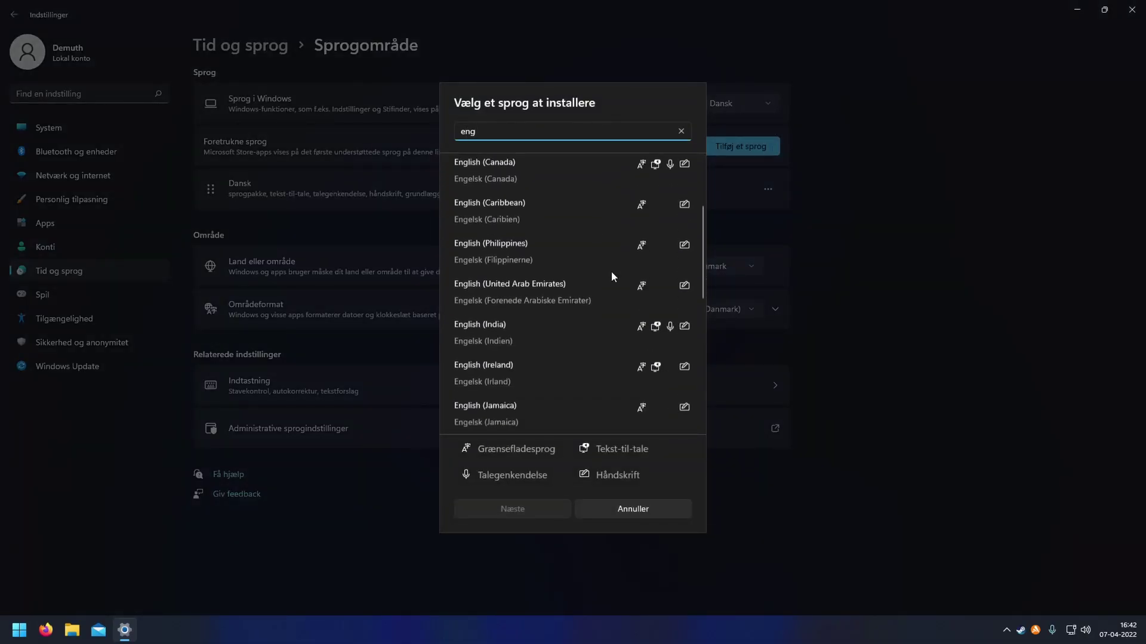
scroll(612, 271, down, 4)
scroll(612, 271, down, 2)
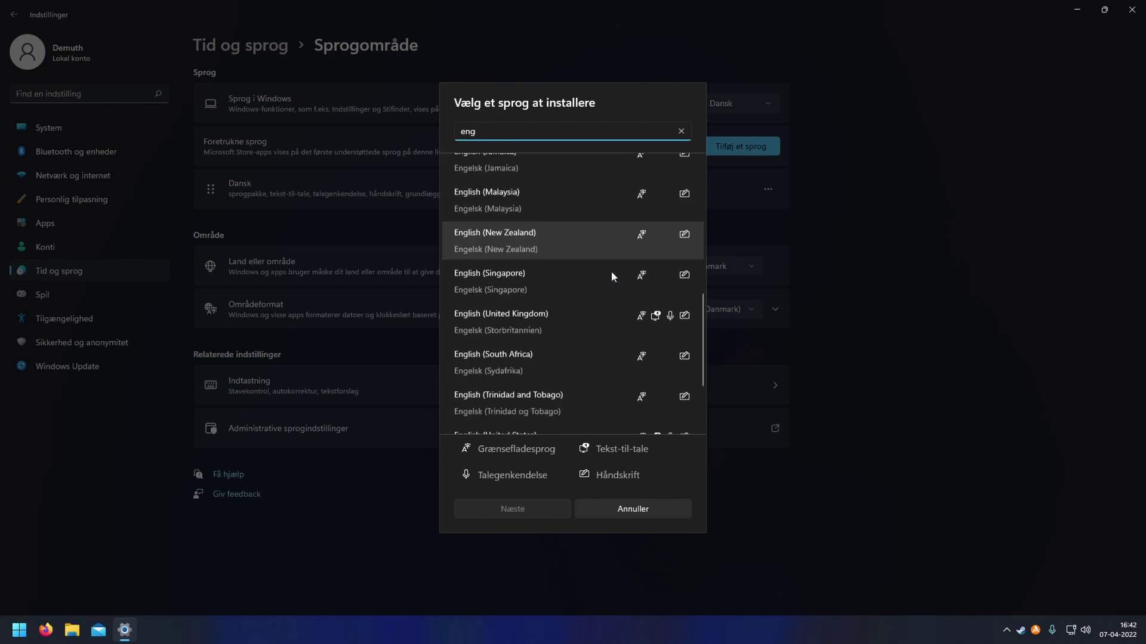
scroll(611, 271, down, 2)
scroll(612, 271, down, 1)
scroll(612, 272, up, 1)
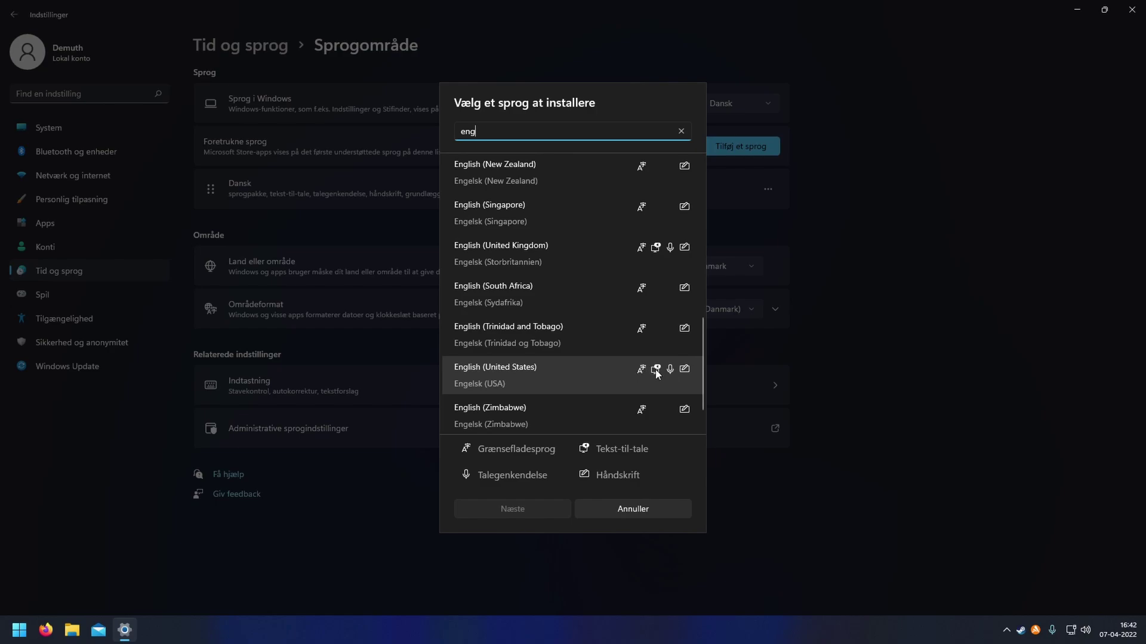
click(575, 372)
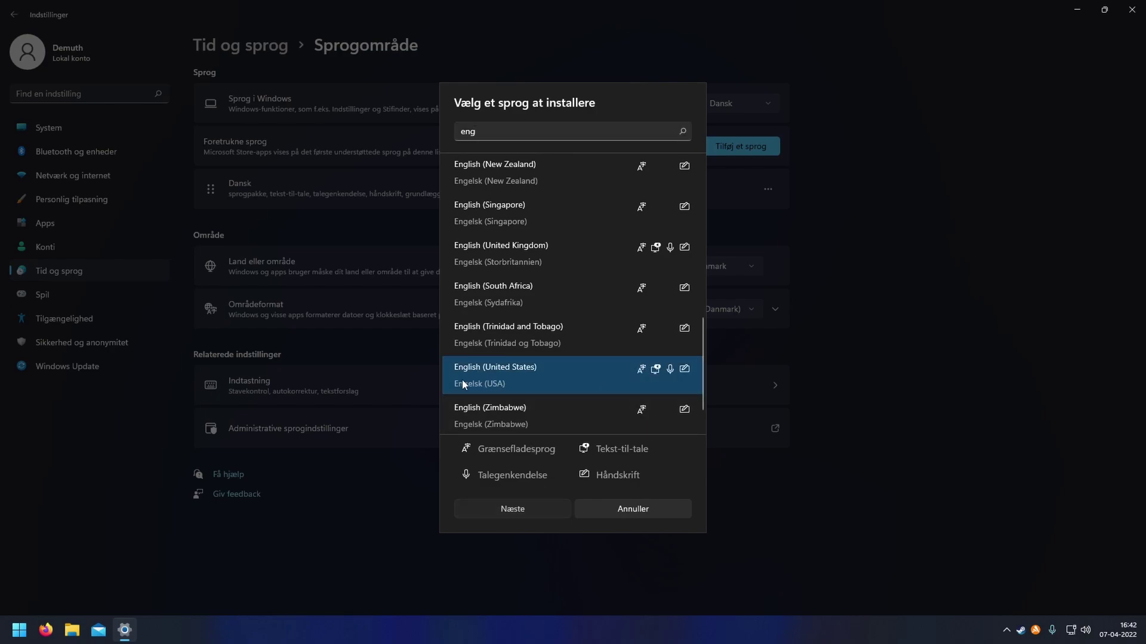
click(512, 509)
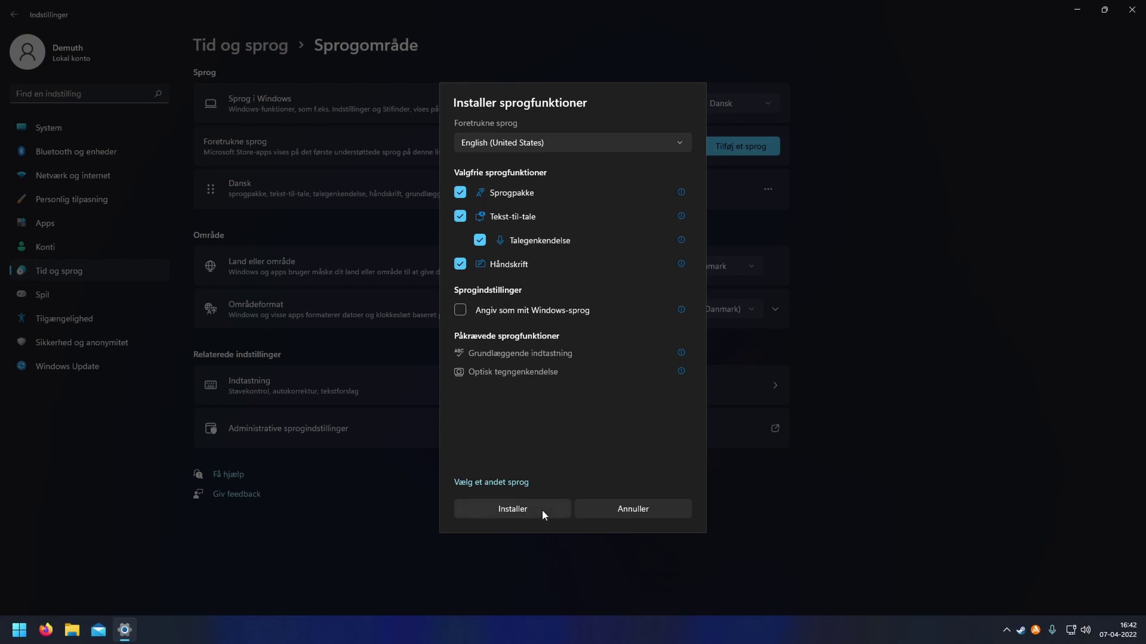
click(522, 507)
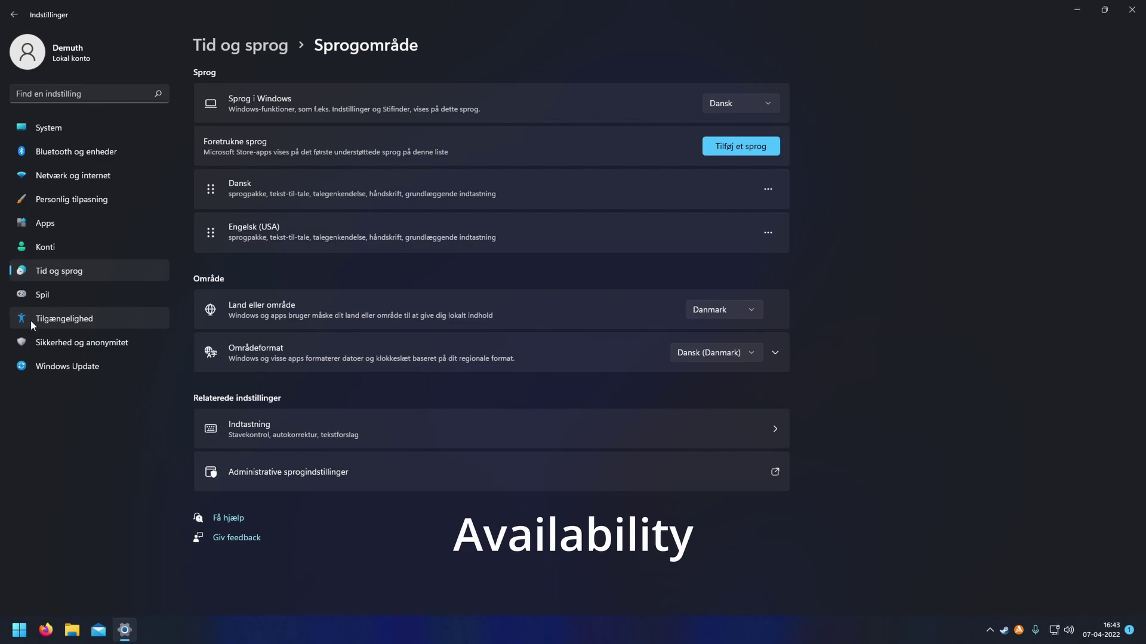
Set the spoken language to Engelsk (USA) on the Accessibility › Speech page.
click(30, 319)
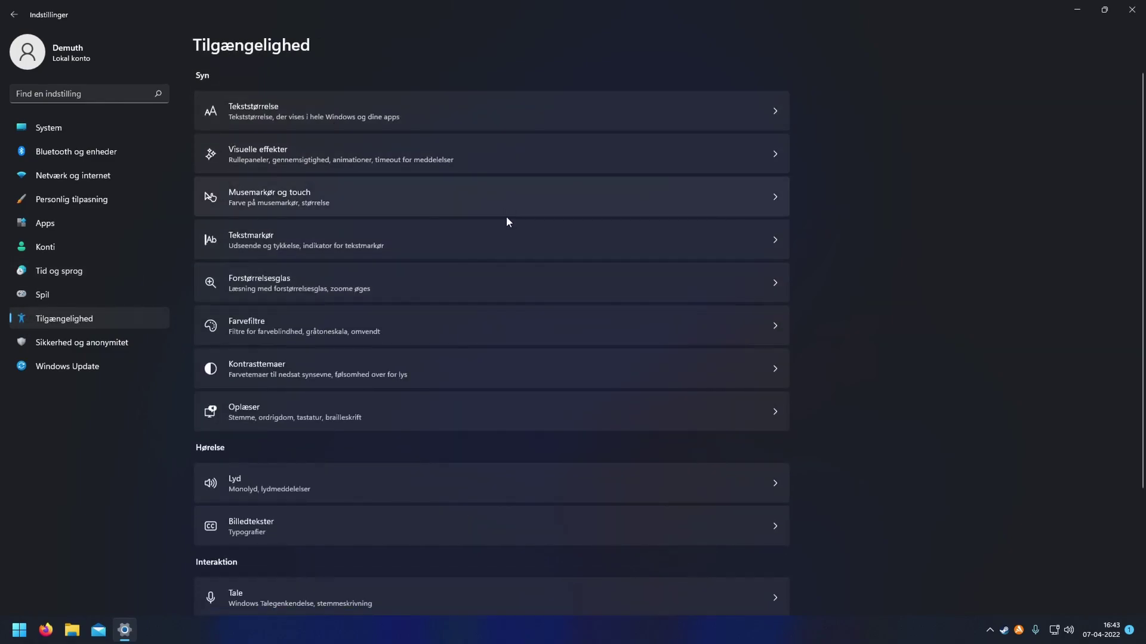
scroll(358, 478, down, 3)
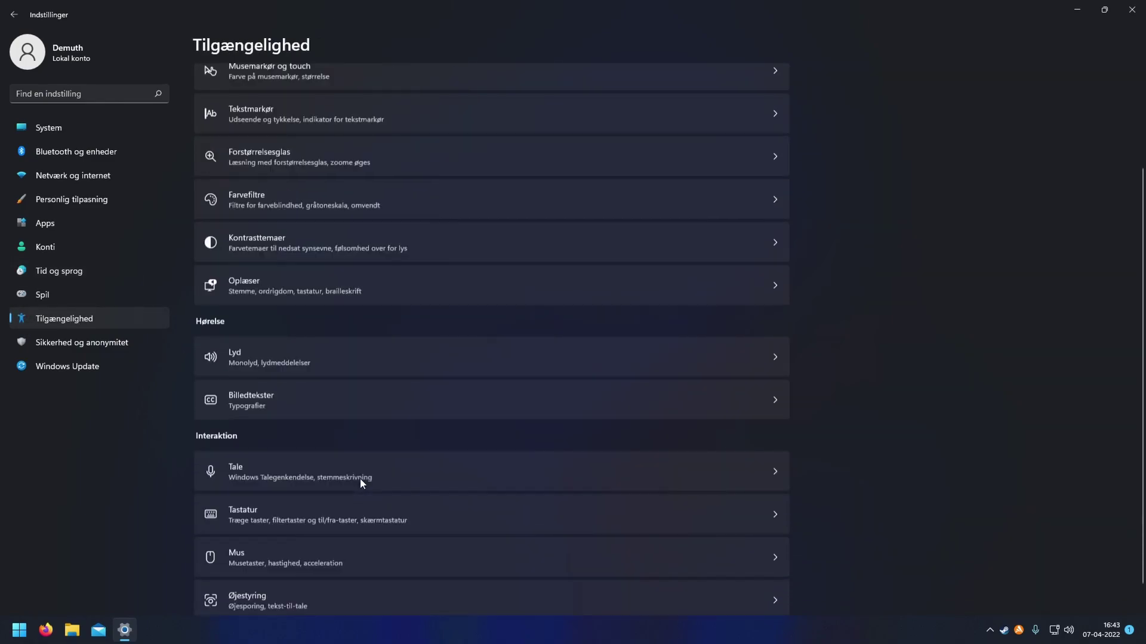
click(375, 445)
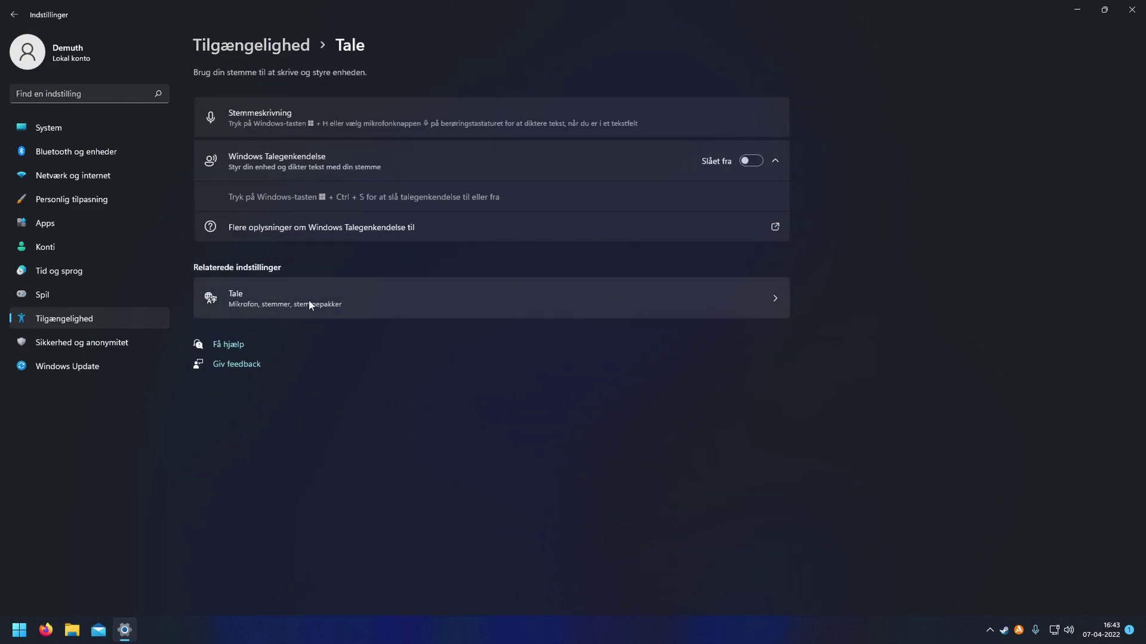
click(276, 306)
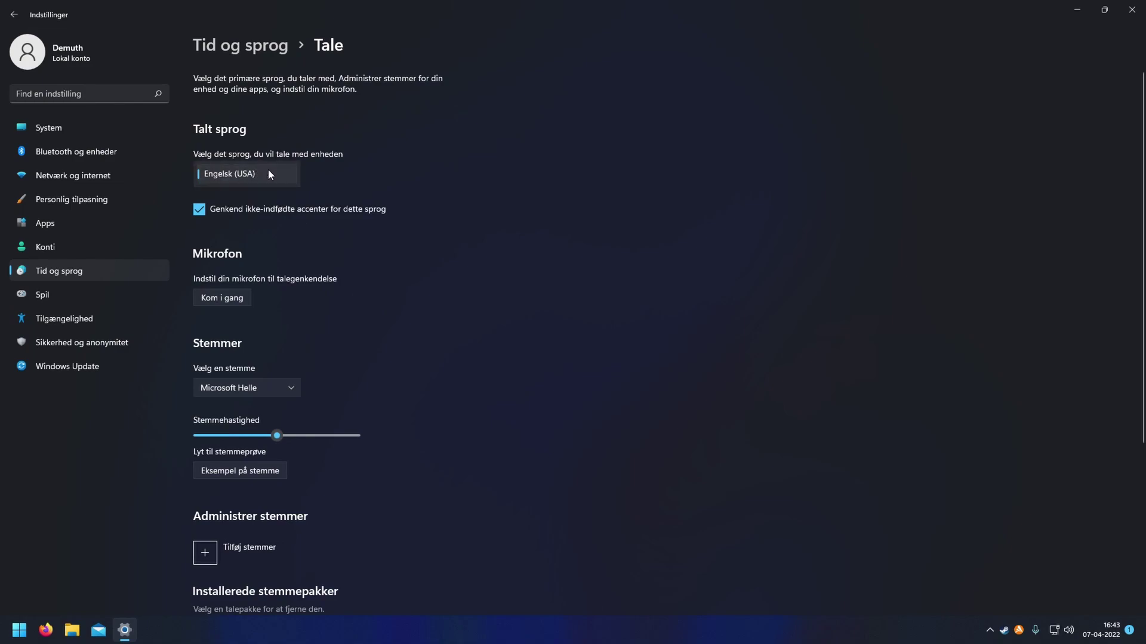
click(267, 170)
click(269, 178)
scroll(393, 192, down, 1)
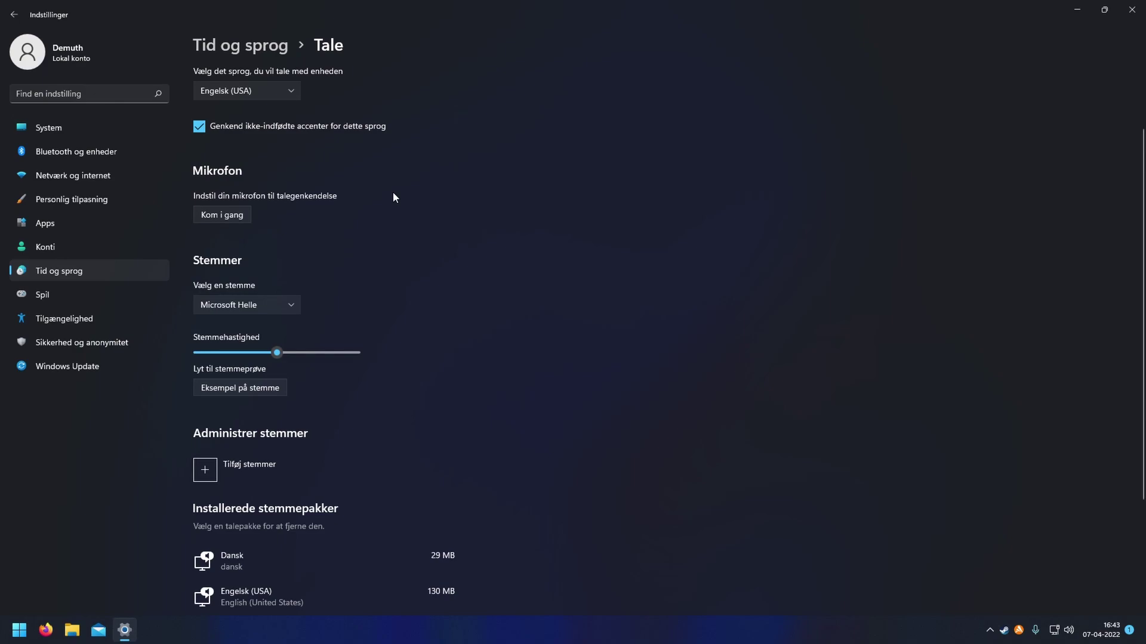
scroll(313, 162, down, 2)
scroll(314, 161, up, 3)
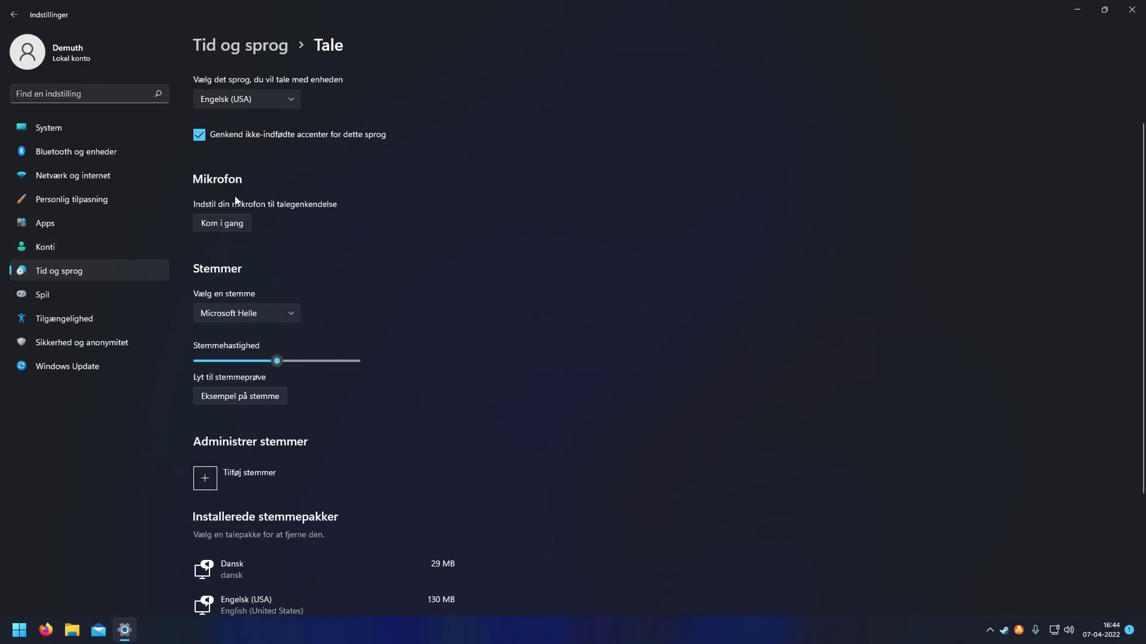
scroll(242, 201, down, 2)
scroll(250, 215, up, 2)
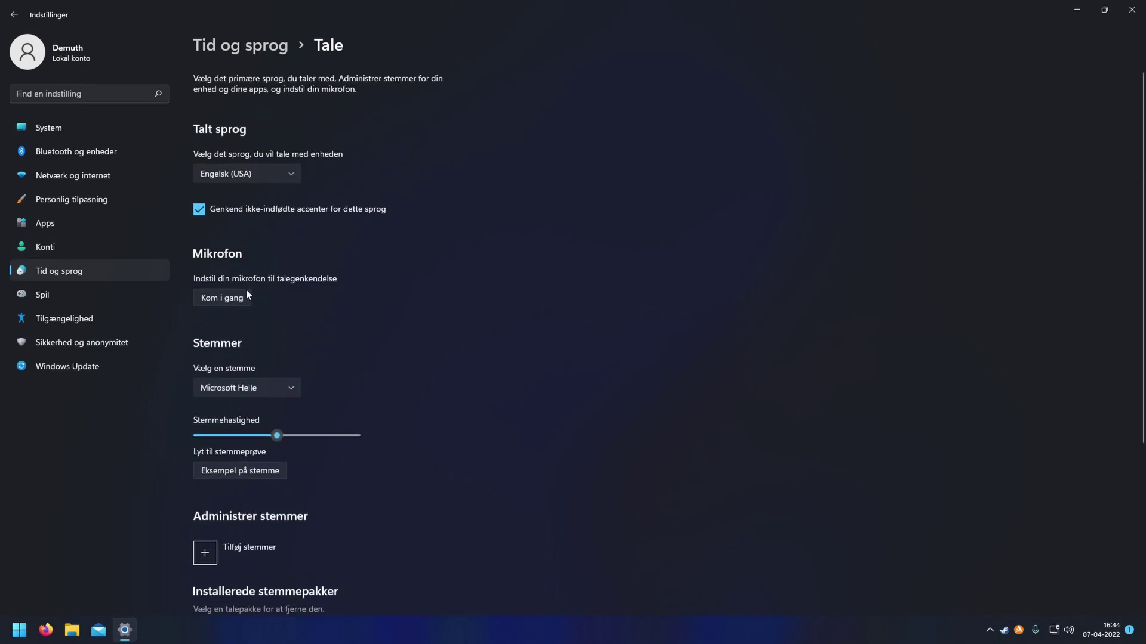
scroll(225, 298, down, 2)
scroll(230, 299, down, 3)
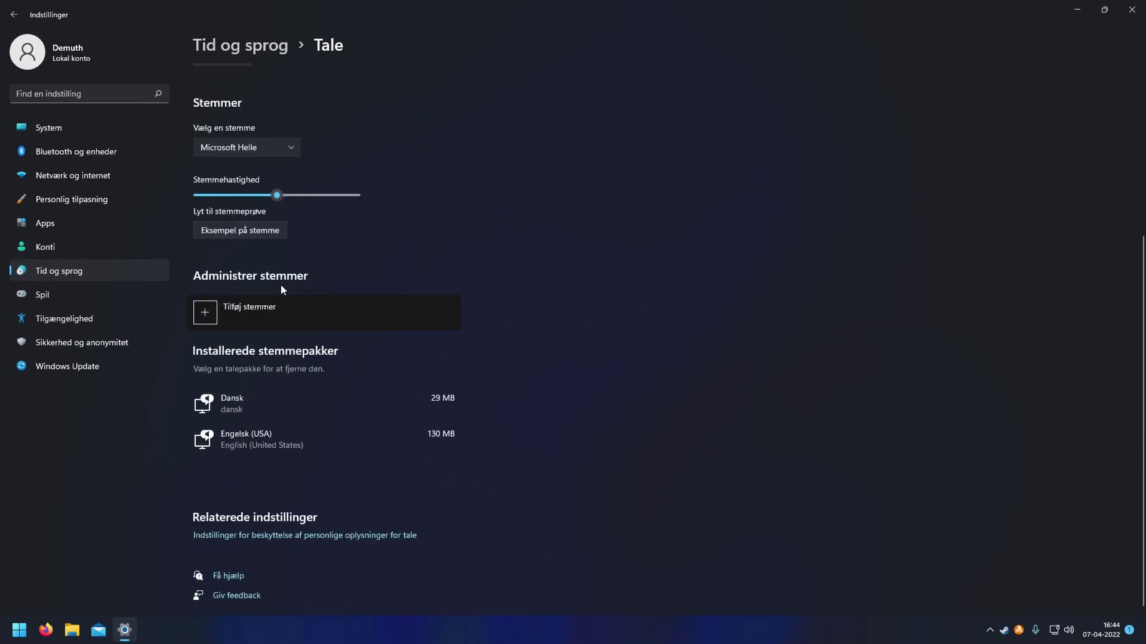
scroll(331, 292, up, 3)
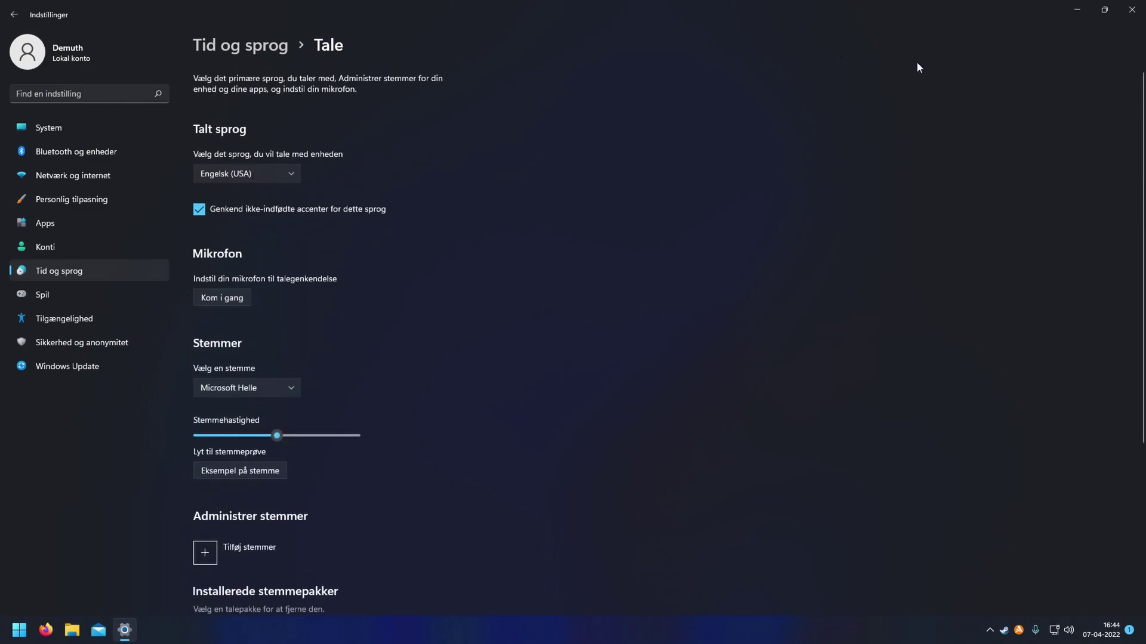
Close Settings and launch Phasmophobia from the Steam tray.
click(1132, 10)
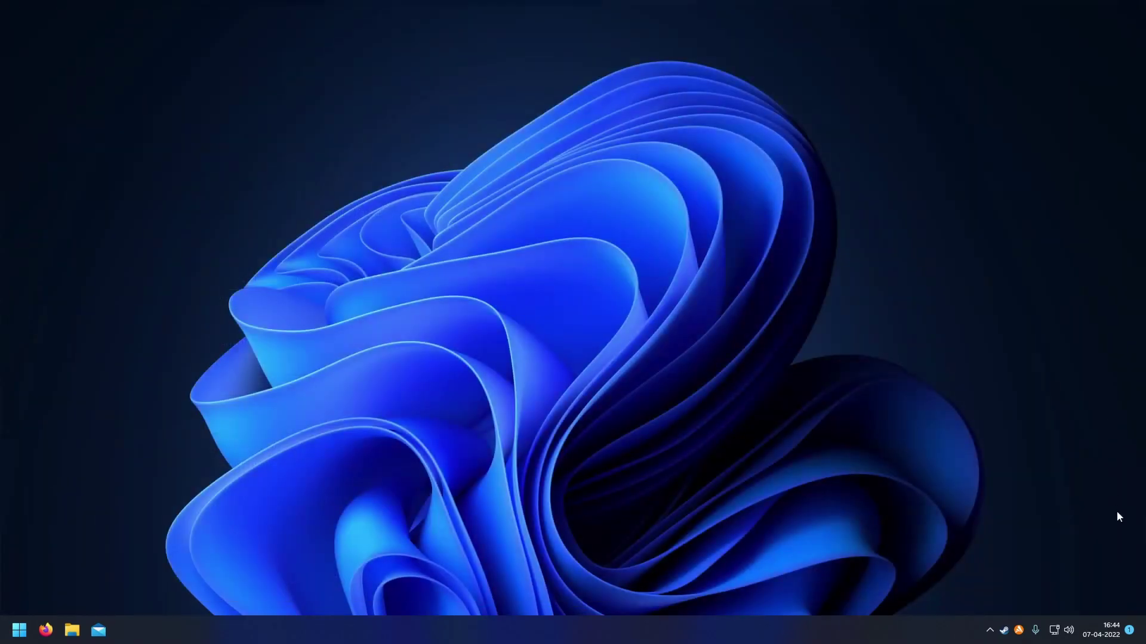
right_click(1004, 630)
click(900, 455)
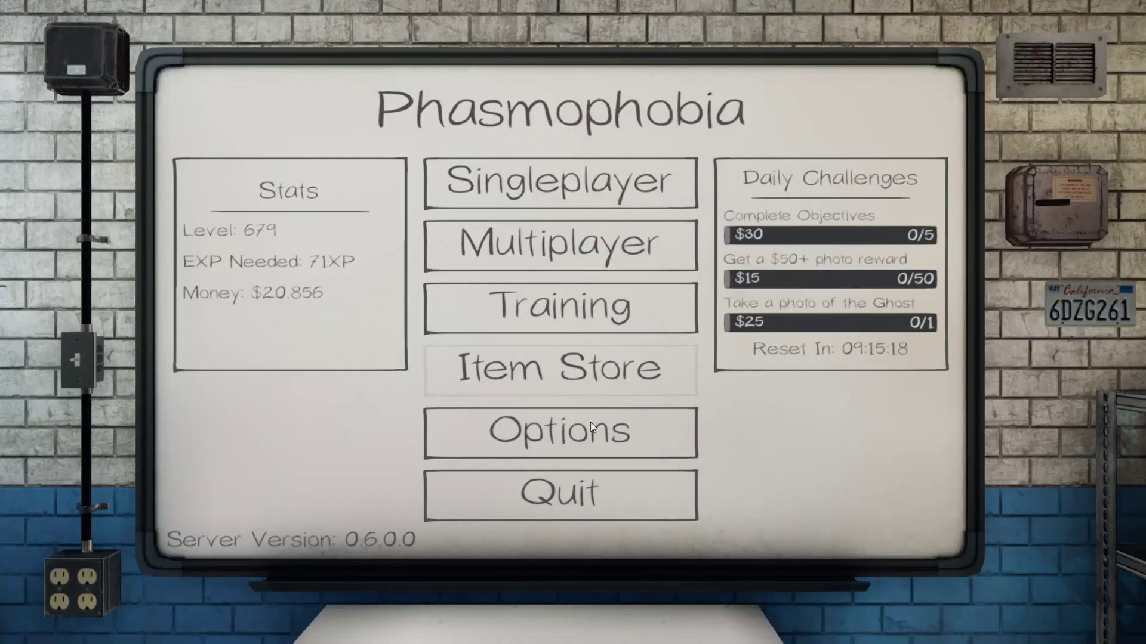
Confirm the Yeti Classic microphone in Phasmophobia's Audio options and run the voice test.
click(591, 424)
click(376, 270)
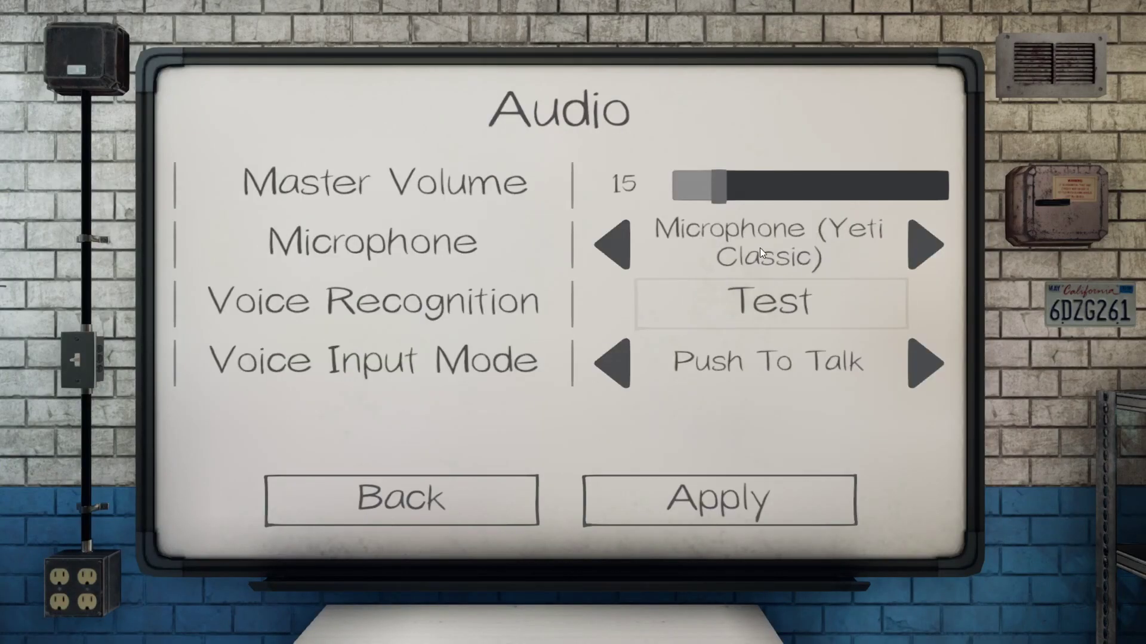
click(722, 297)
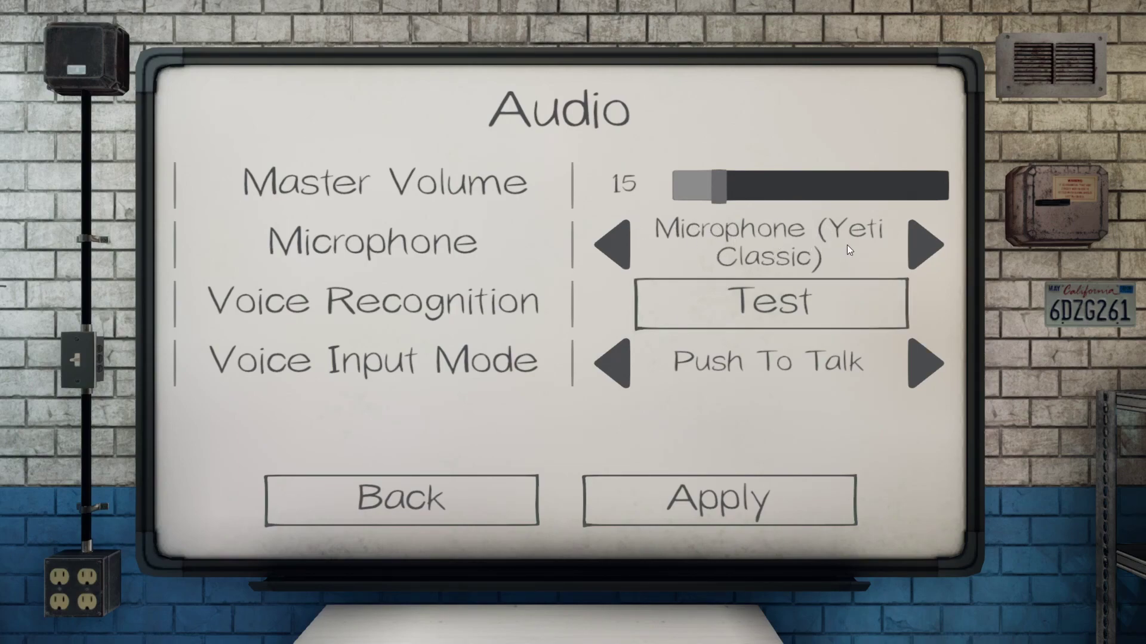
key(super+i)
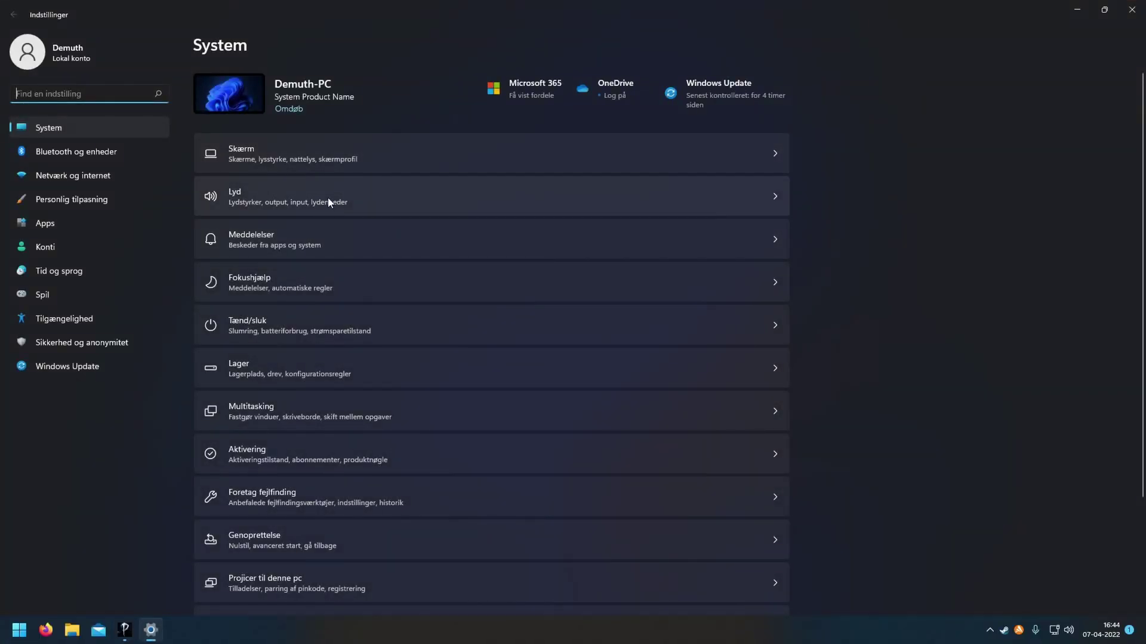
Confirm Yeti Classic is the input microphone on the System › Sound page.
click(412, 202)
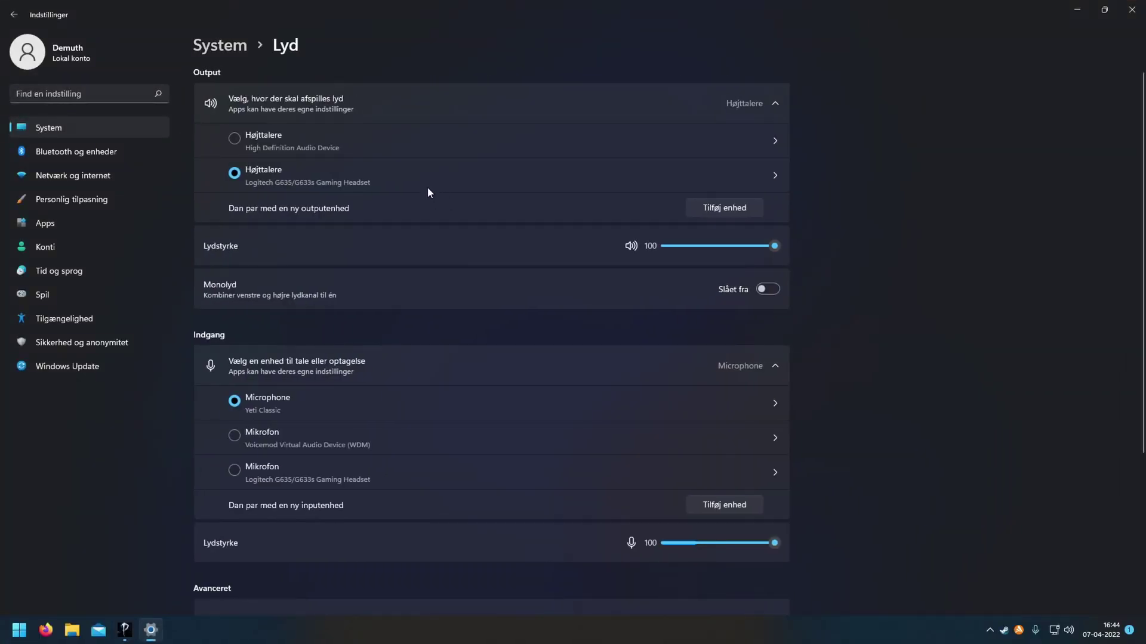